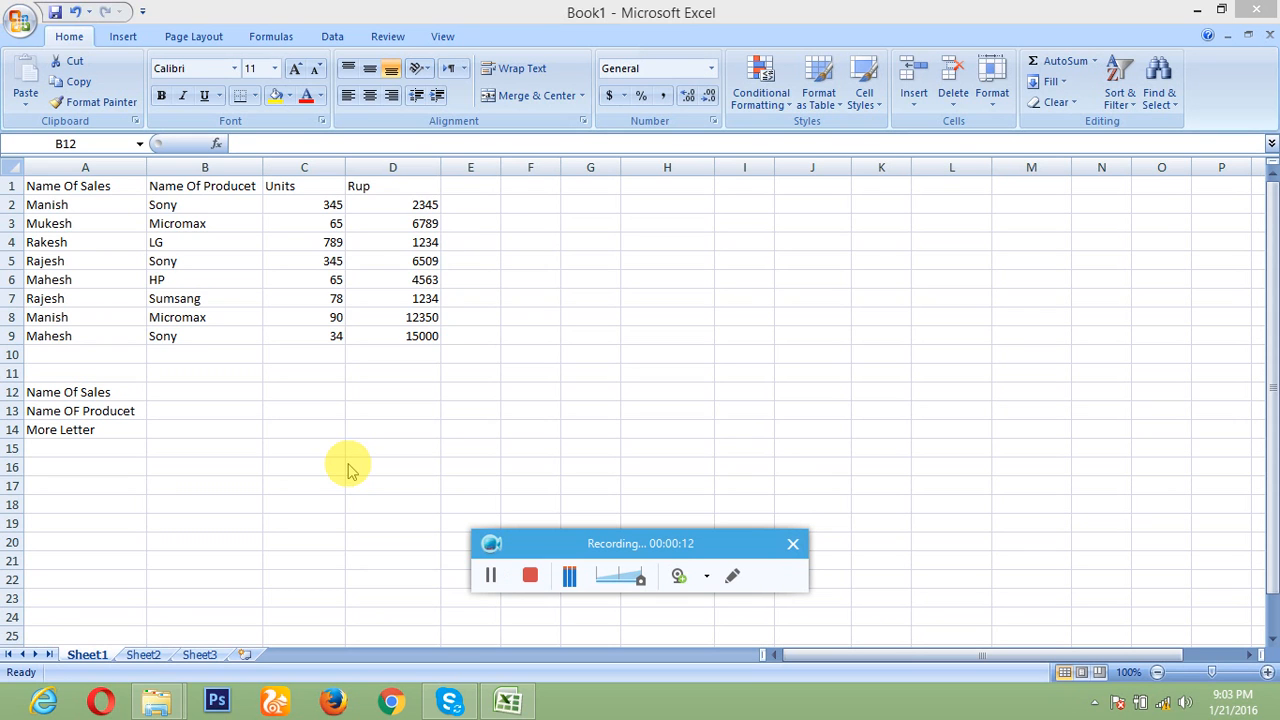
# Step: Enter =SUMIF(A2:A9,A2,C2:C9) in B12 to total the units for the salesperson in A2
pyautogui.click(196, 386)
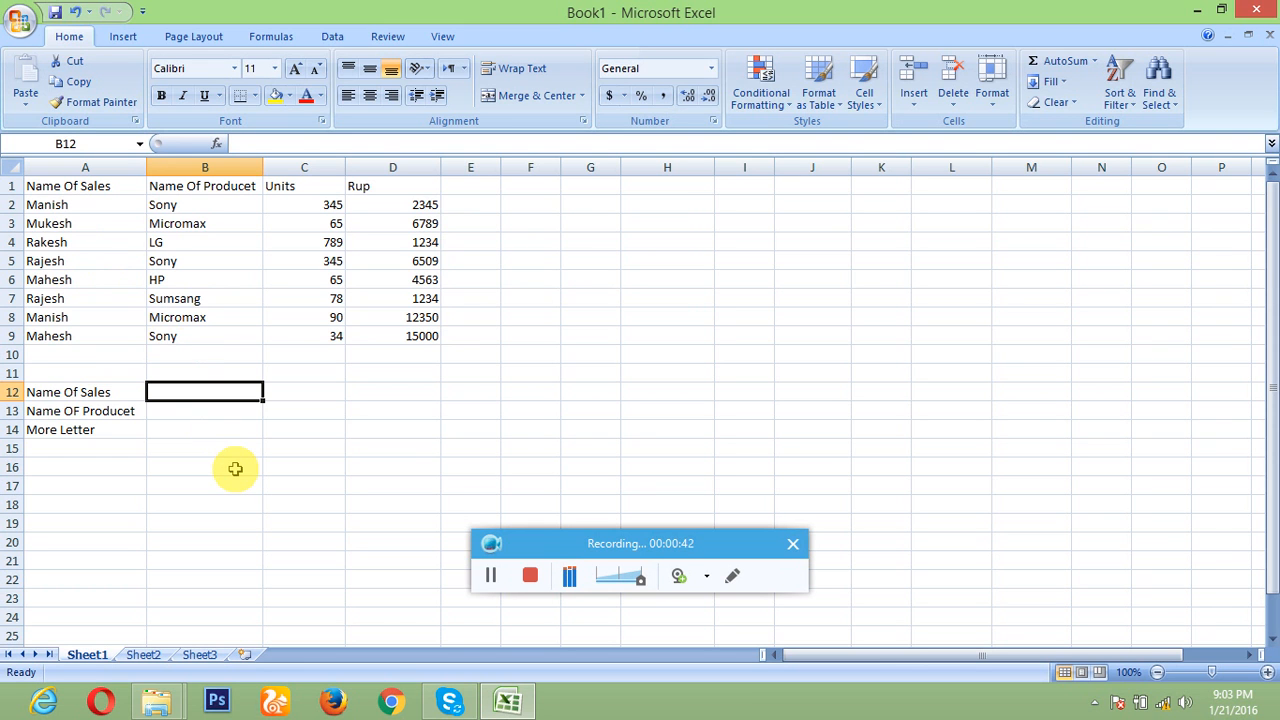
pyautogui.write('=su')
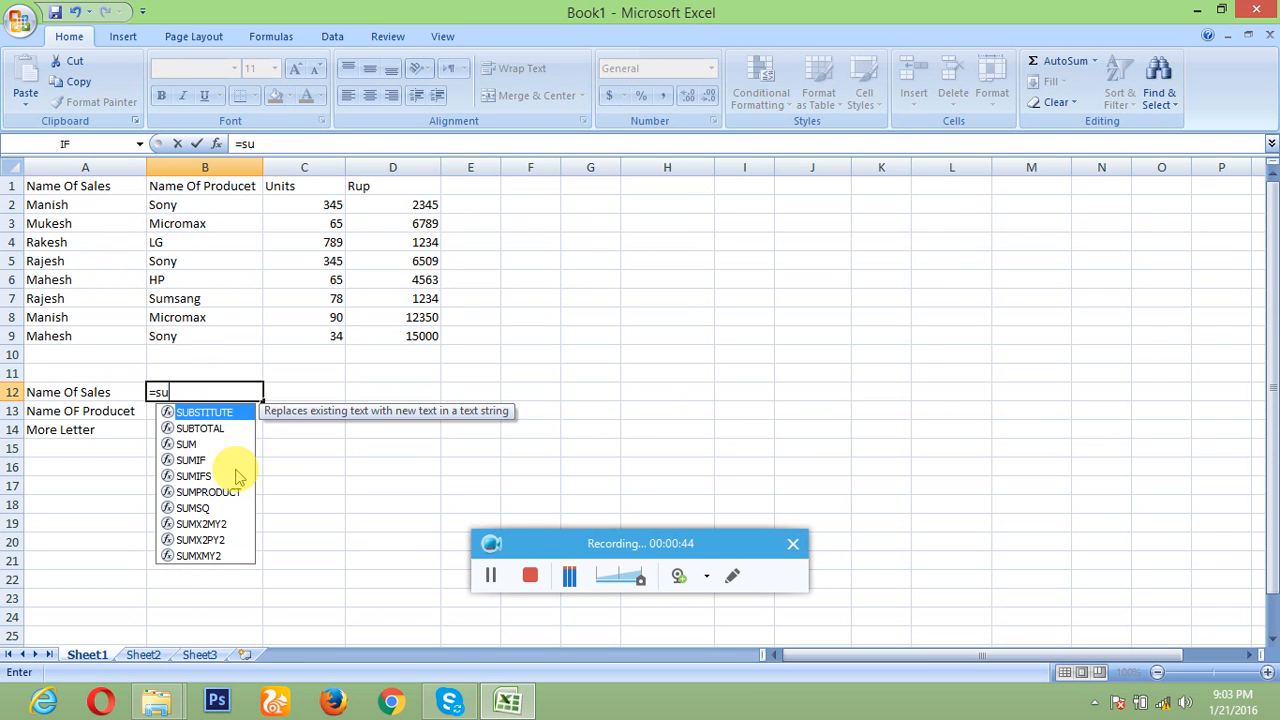
pyautogui.write('m')
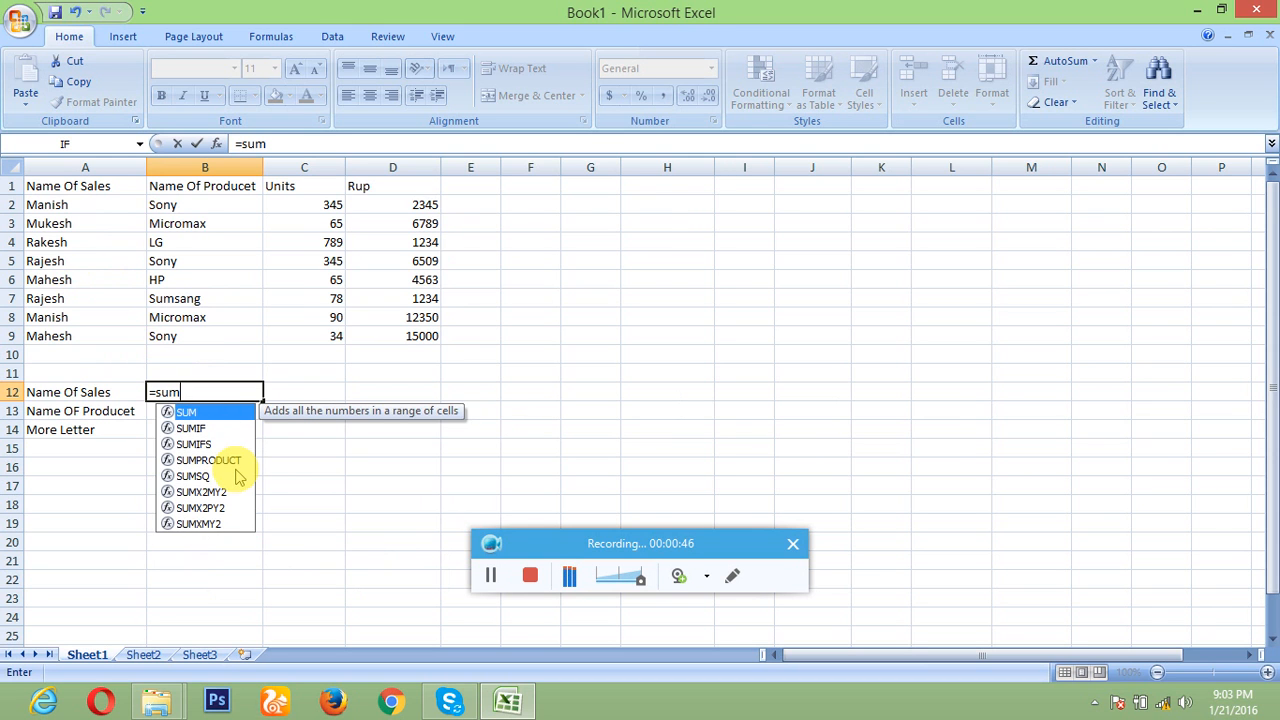
pyautogui.write('if')
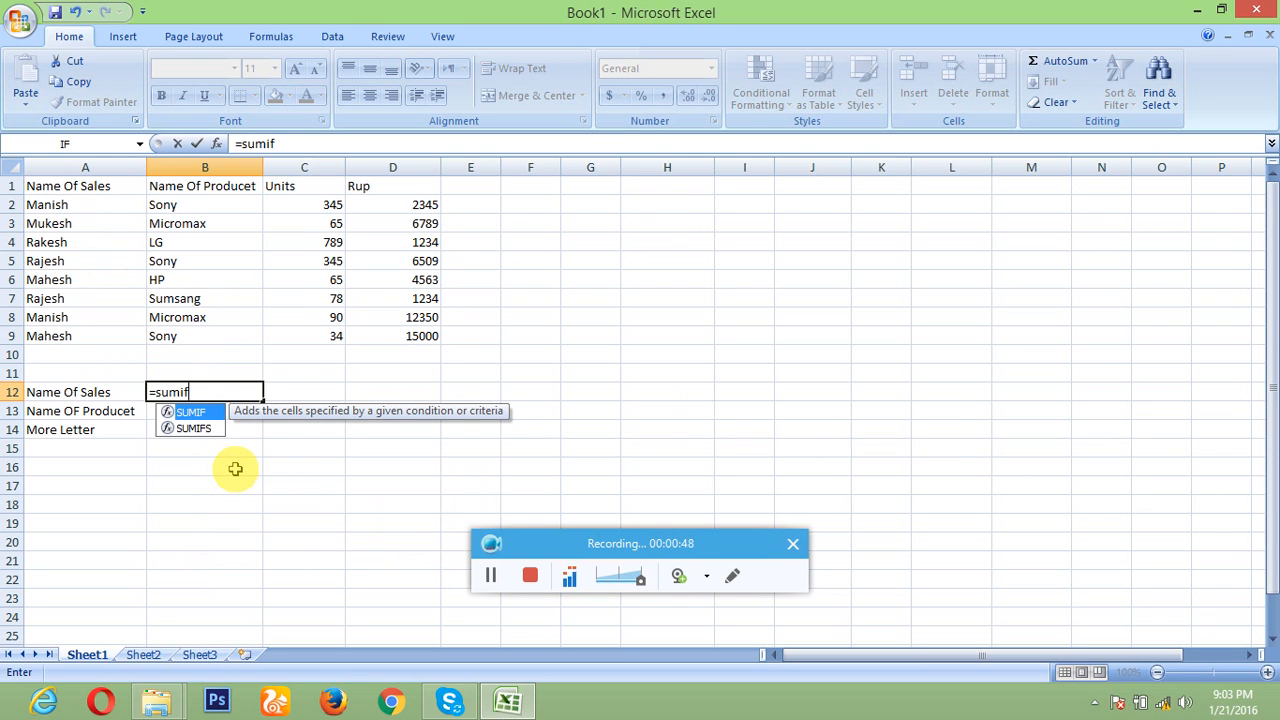
pyautogui.press('Tab')
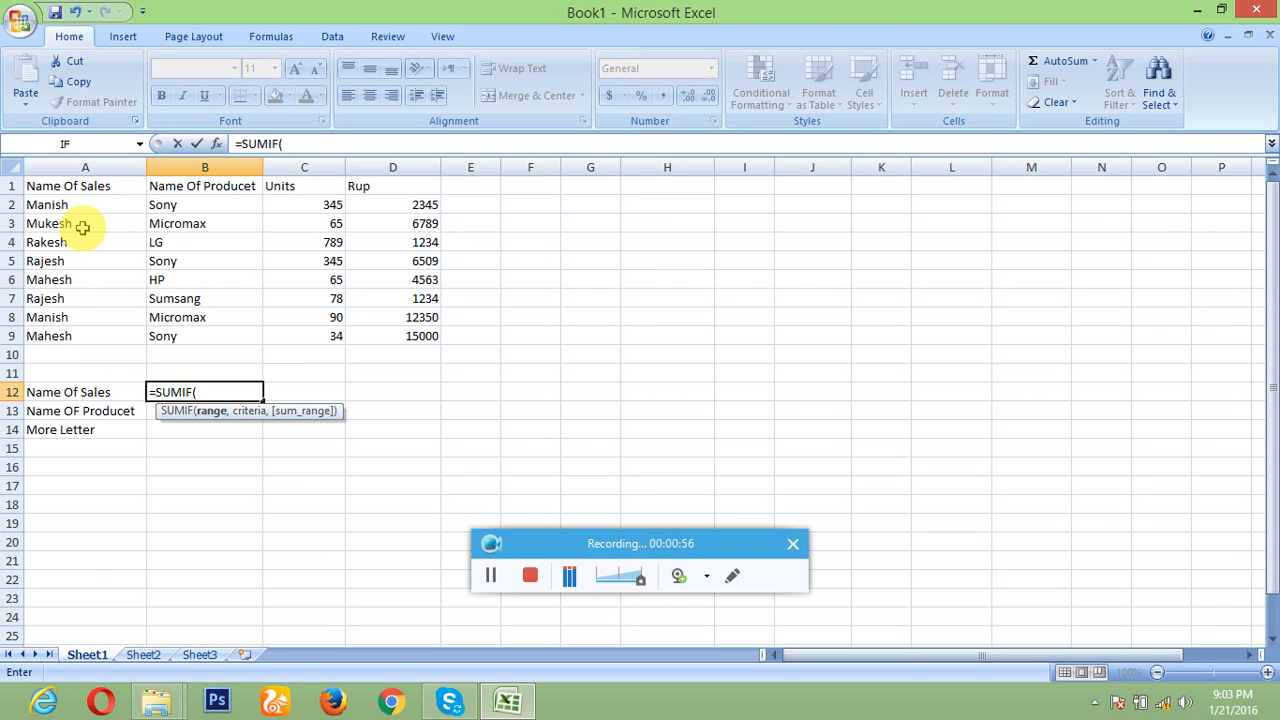
pyautogui.moveTo(74, 200); pyautogui.dragTo(77, 323)
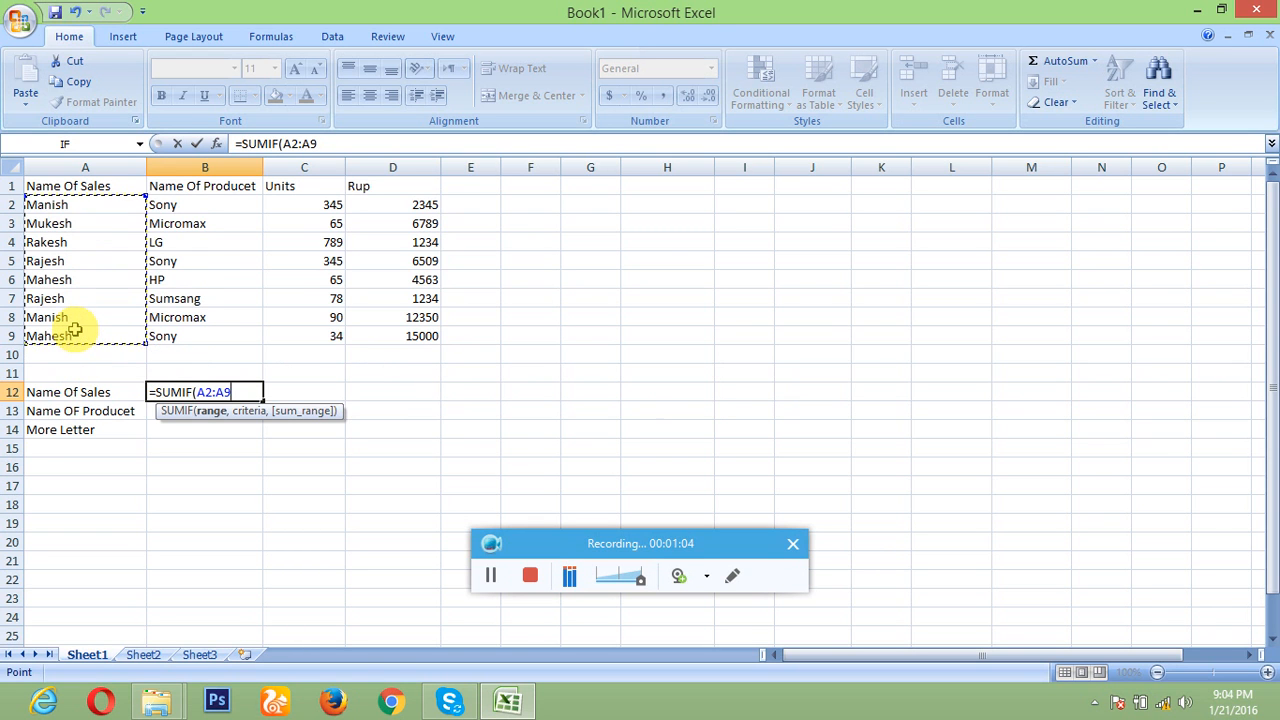
pyautogui.write(',')
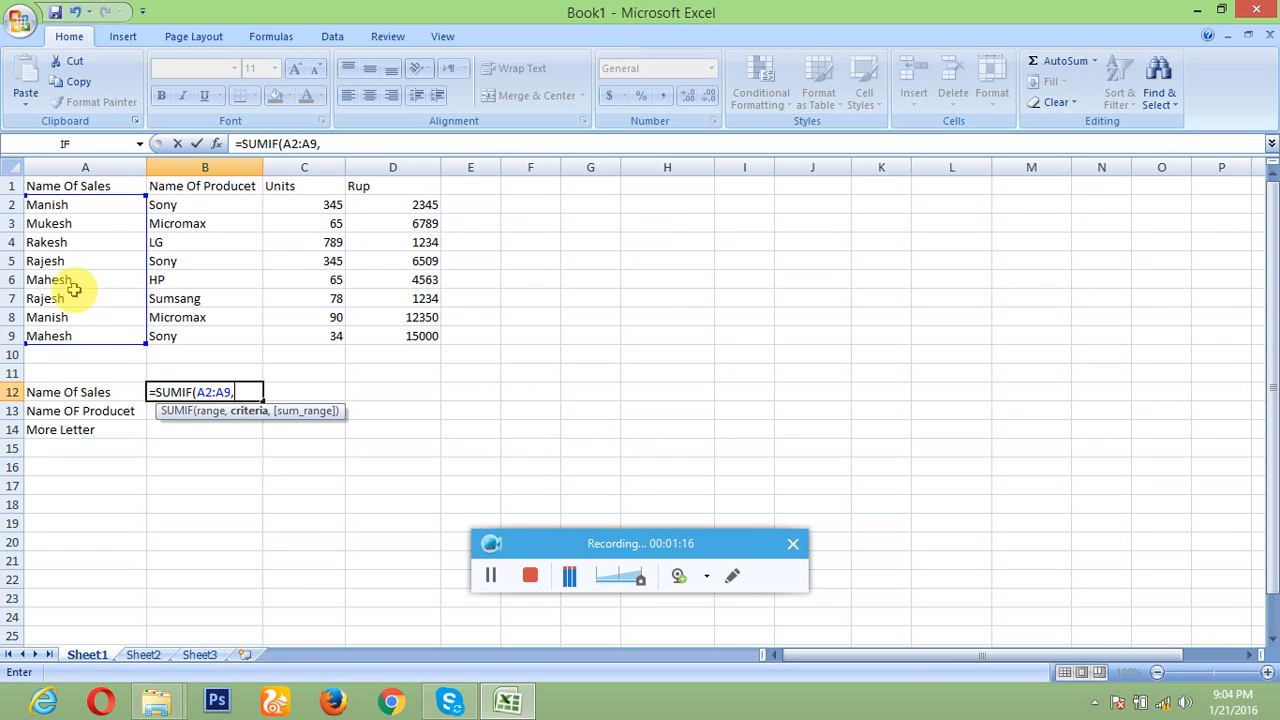
pyautogui.click(65, 206)
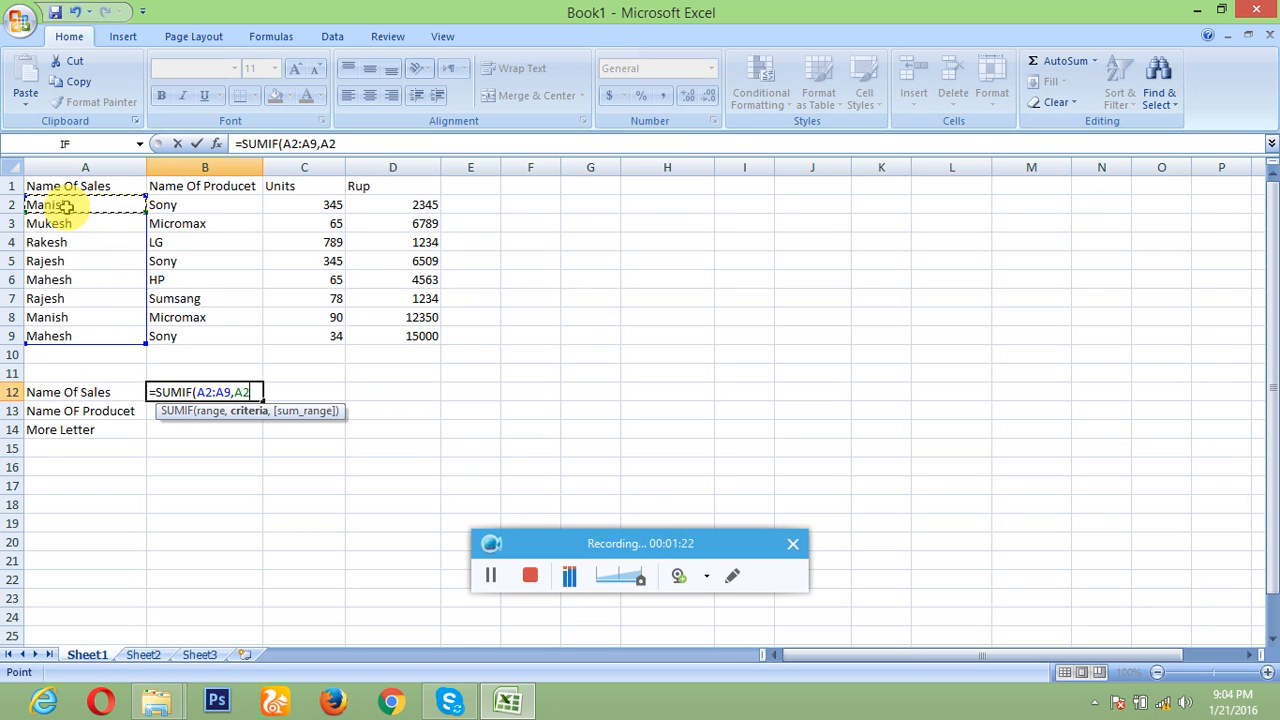
pyautogui.write(',')
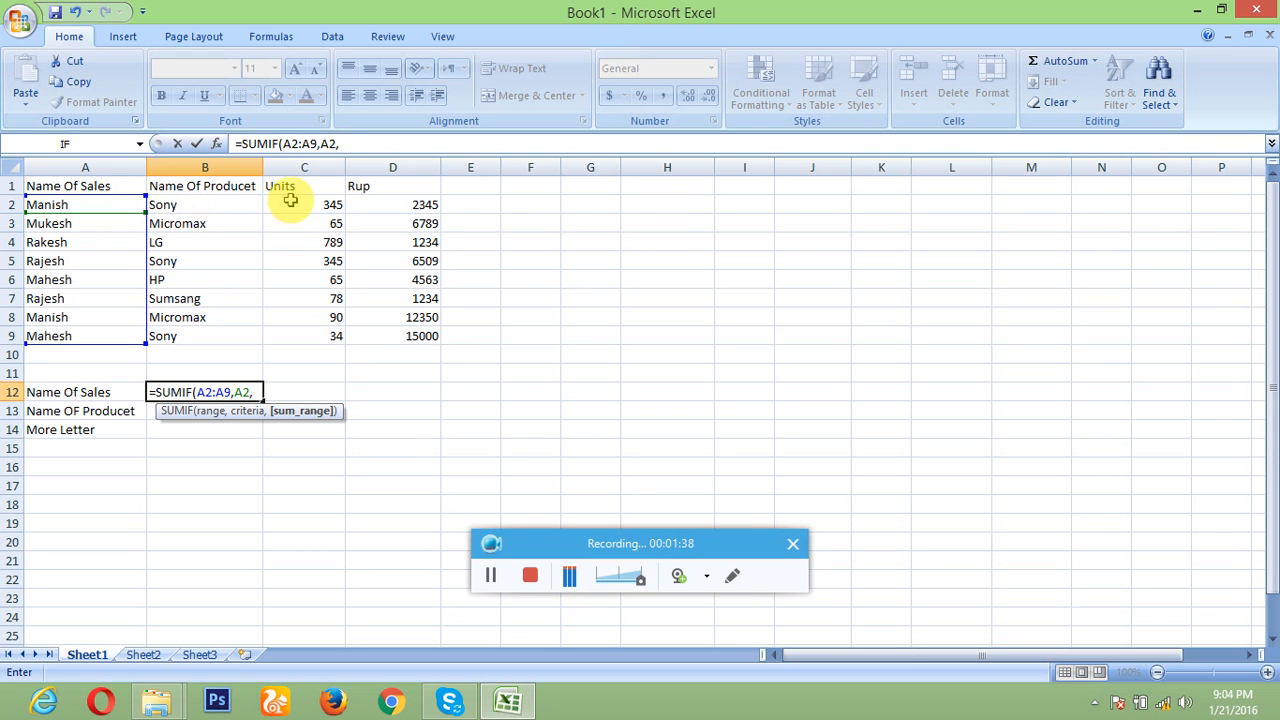
pyautogui.click(292, 200)
pyautogui.moveTo(294, 200); pyautogui.dragTo(295, 330)
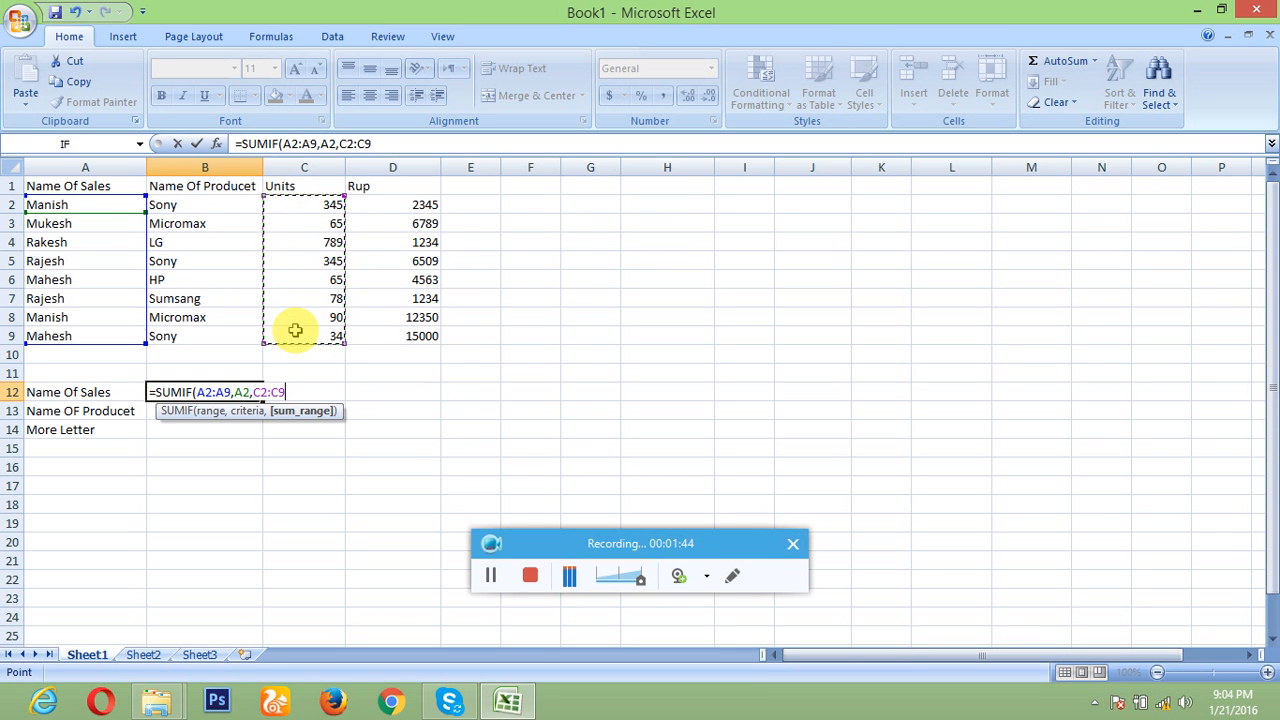
pyautogui.write(')')
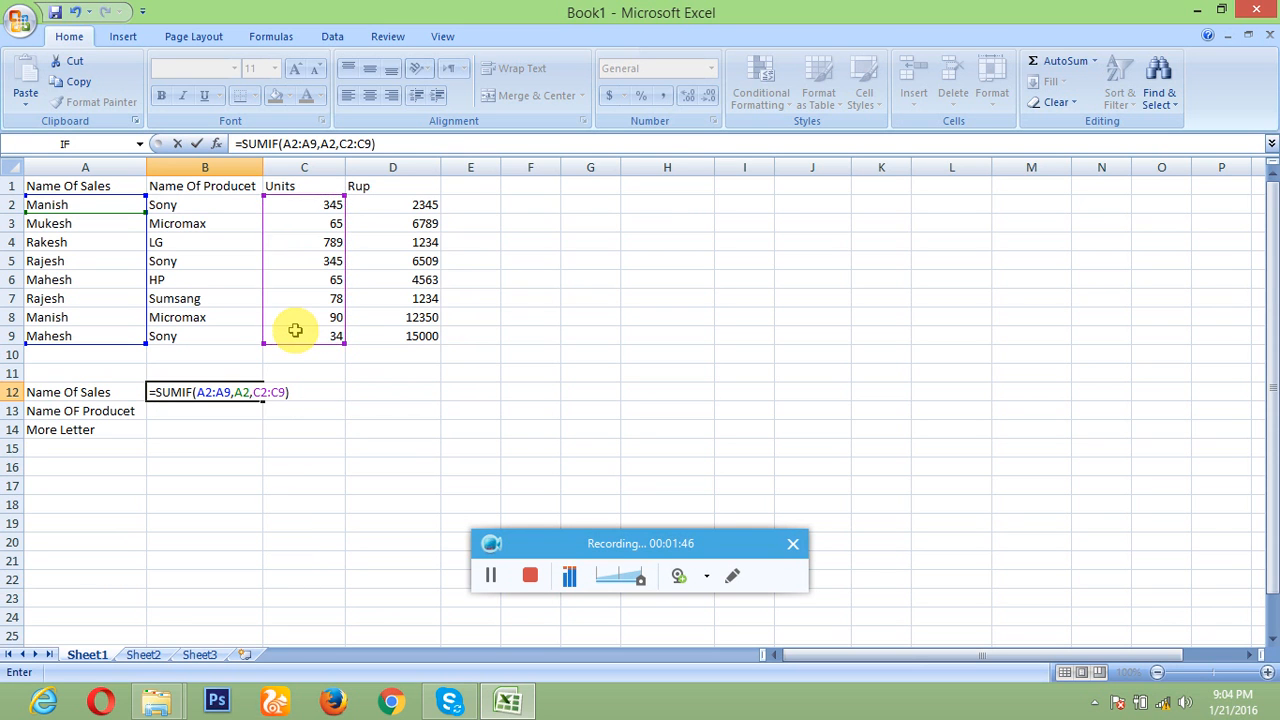
pyautogui.press('Return')
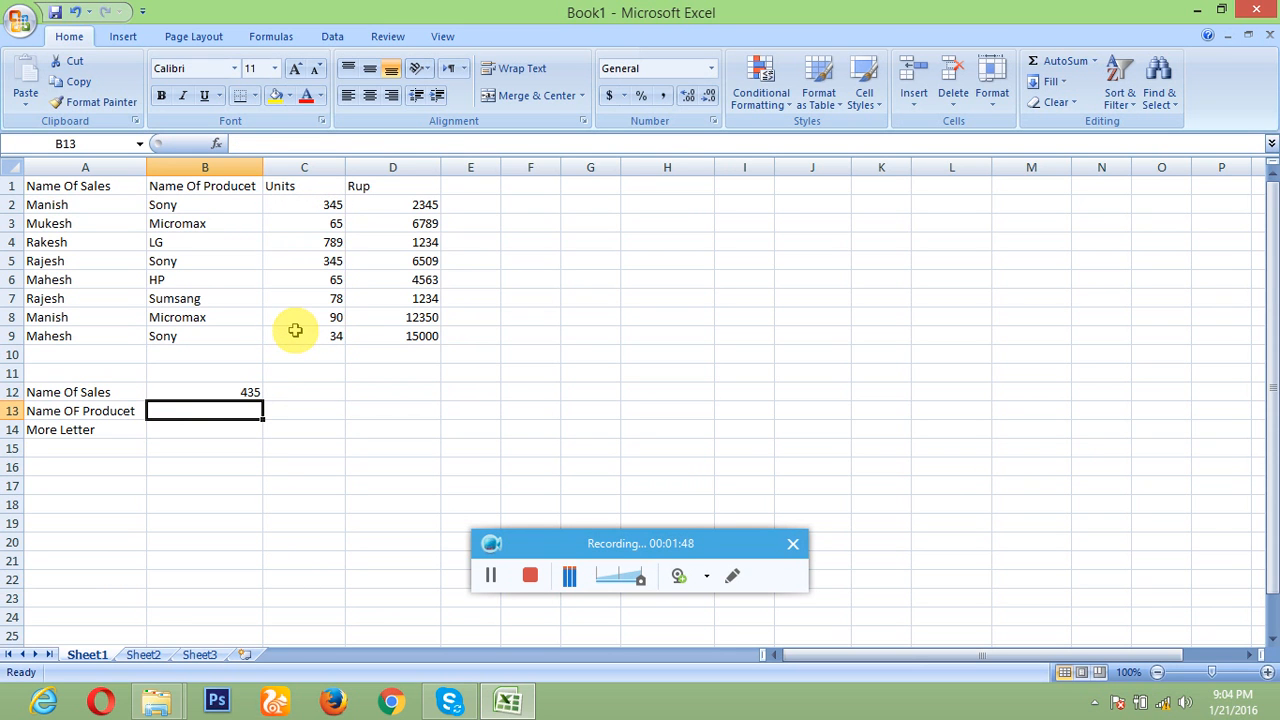
pyautogui.click(231, 391)
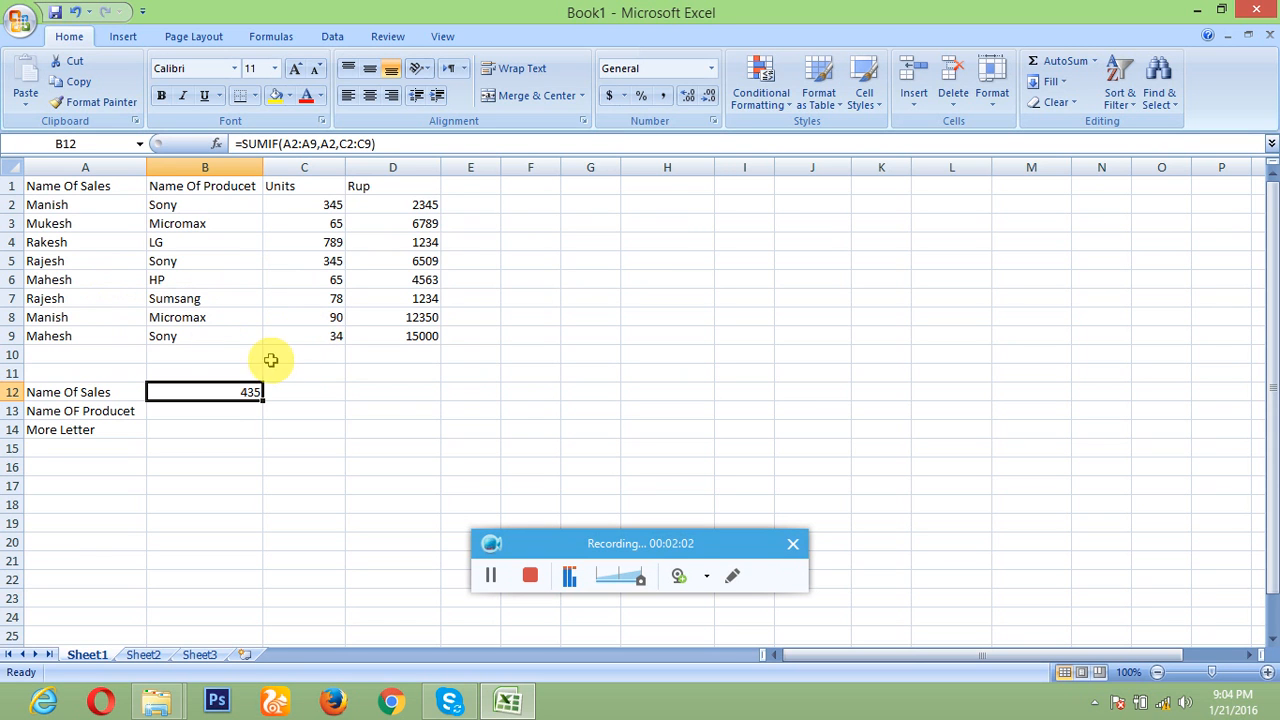
# Step: Enter =SUMIF(B2:B9,B2,D2:D9) in B13 to total the Rup amounts for the product in B2
pyautogui.click(208, 411)
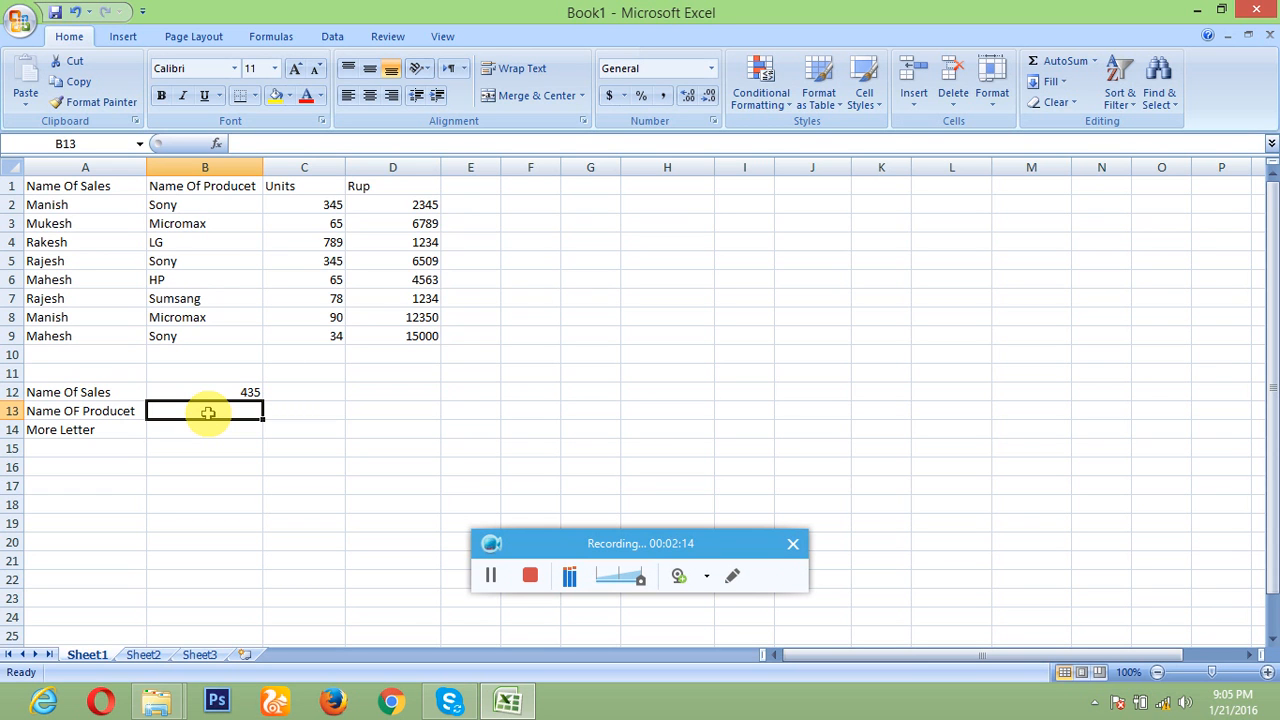
pyautogui.write('=s')
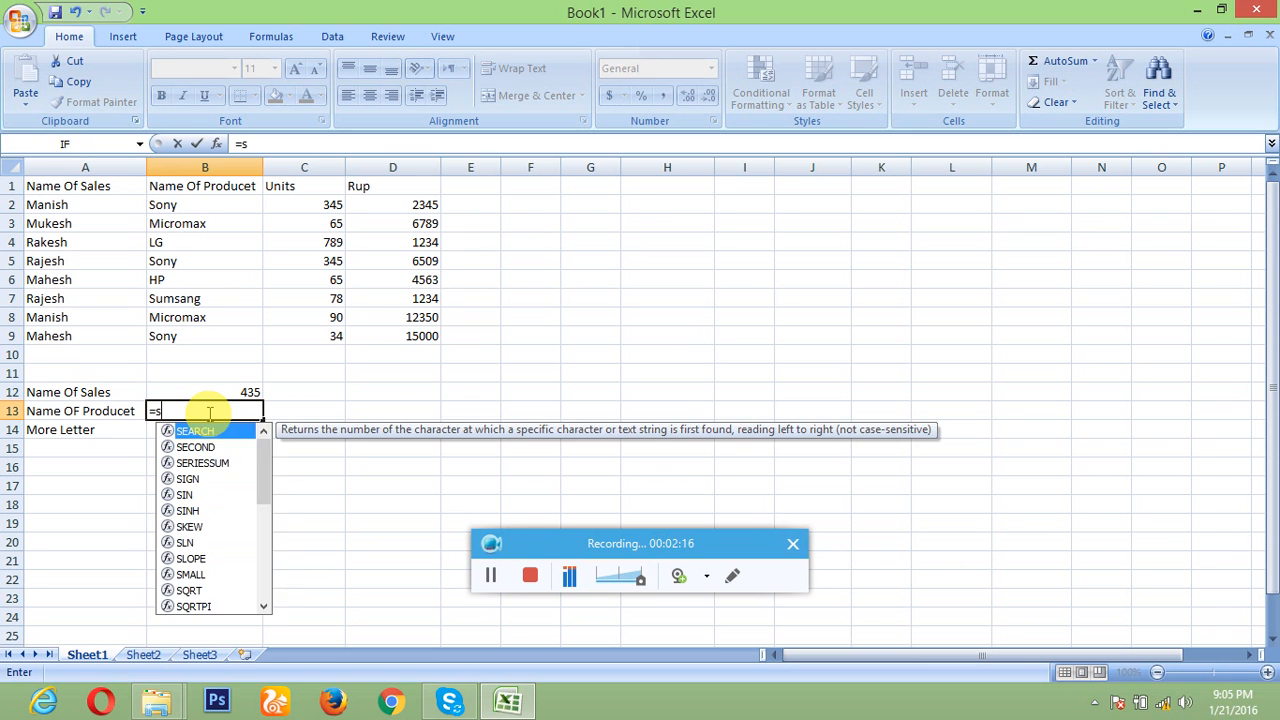
pyautogui.write('umif')
pyautogui.press('Tab')
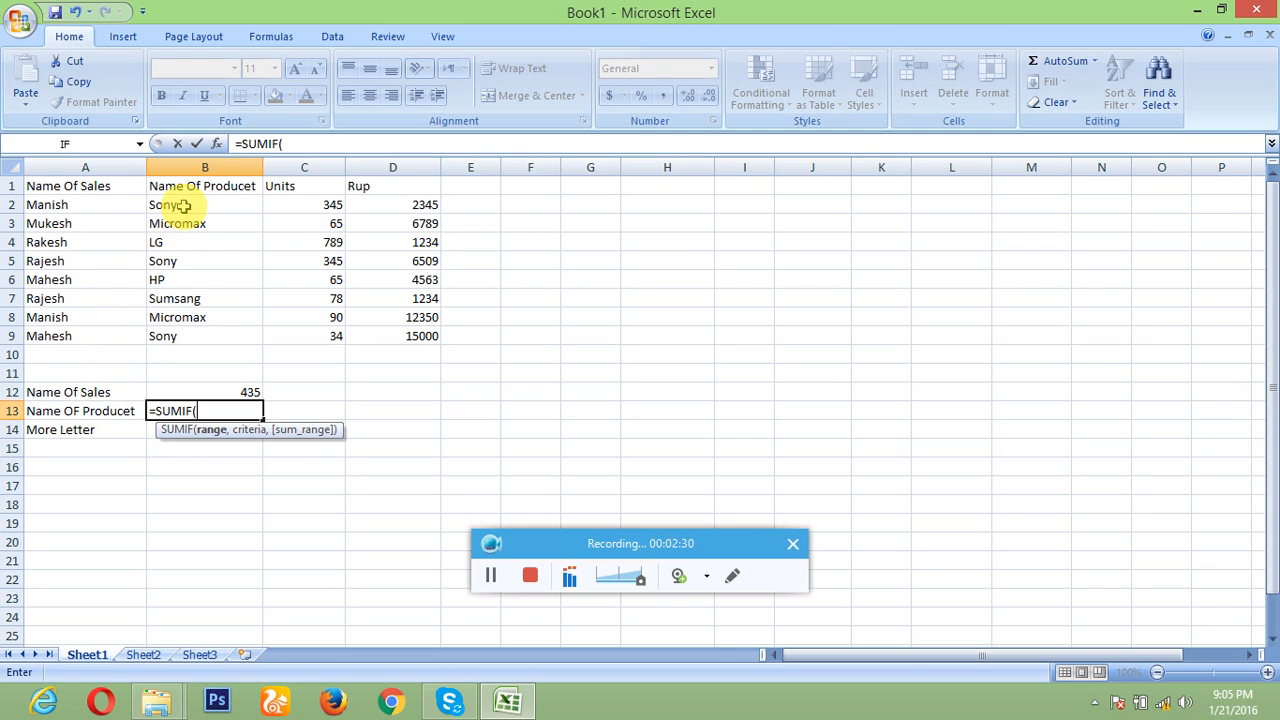
pyautogui.moveTo(177, 206); pyautogui.dragTo(184, 330)
pyautogui.write(',')
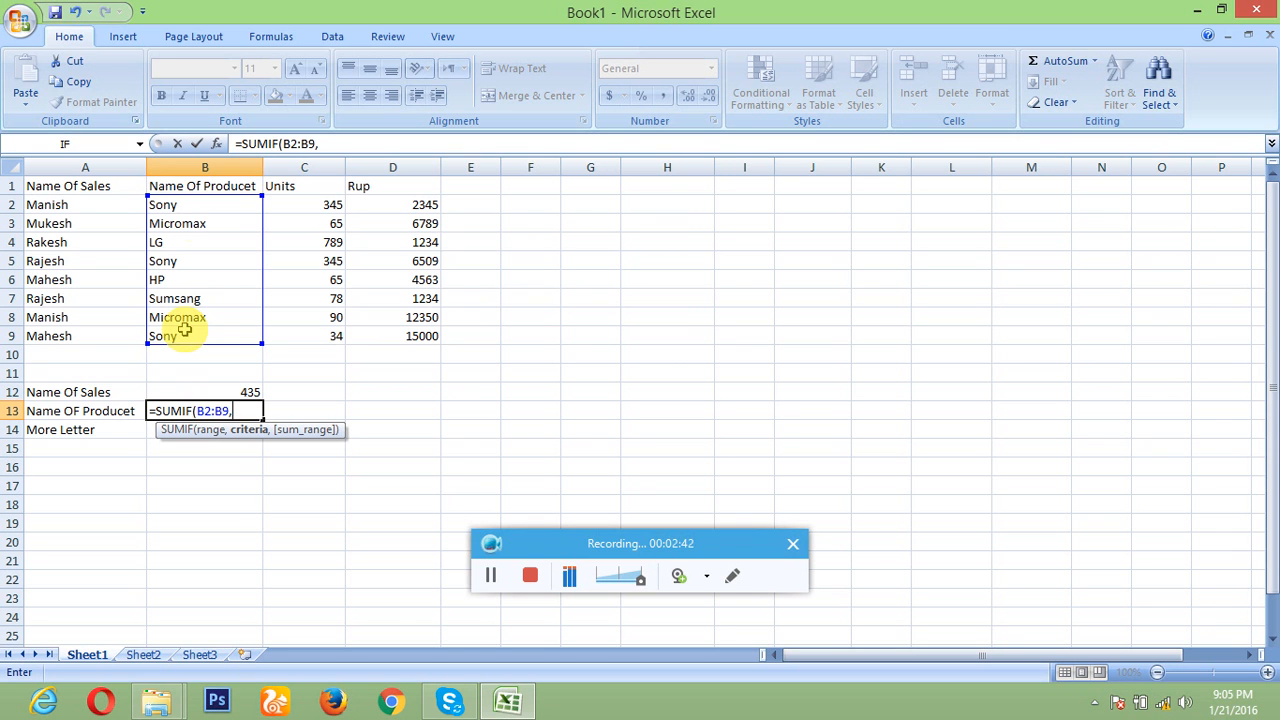
pyautogui.click(188, 204)
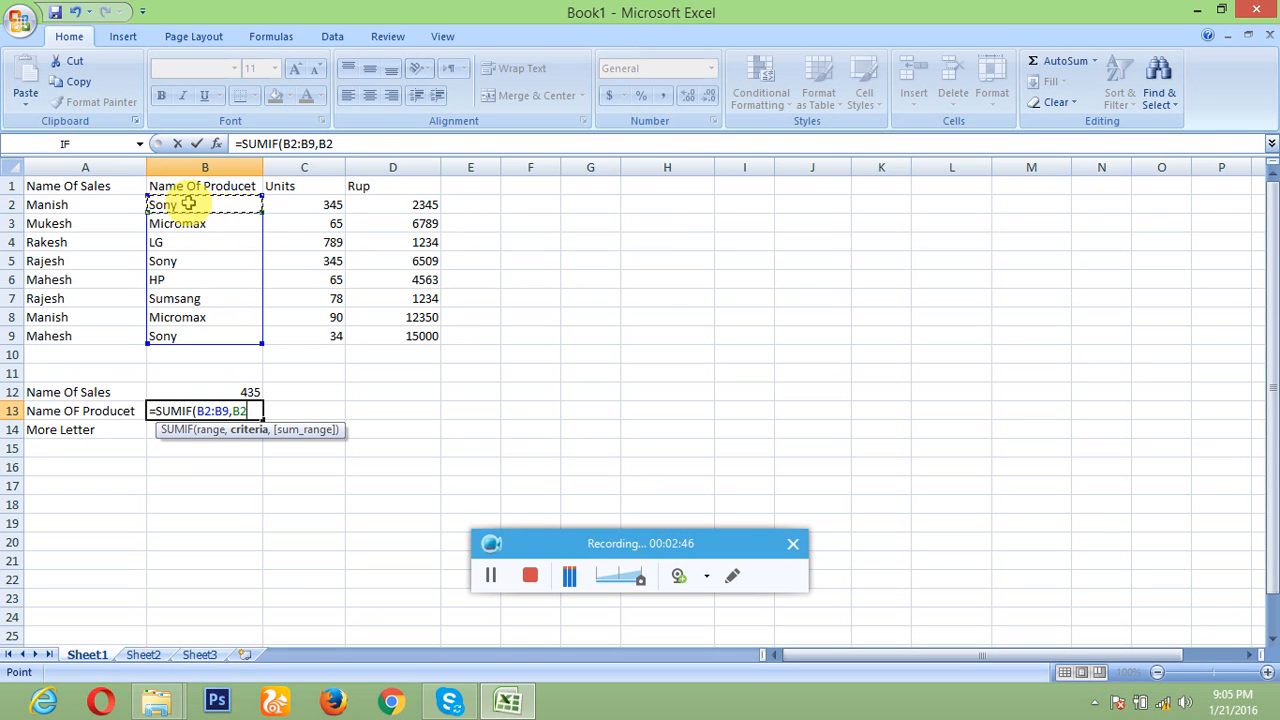
pyautogui.write(',')
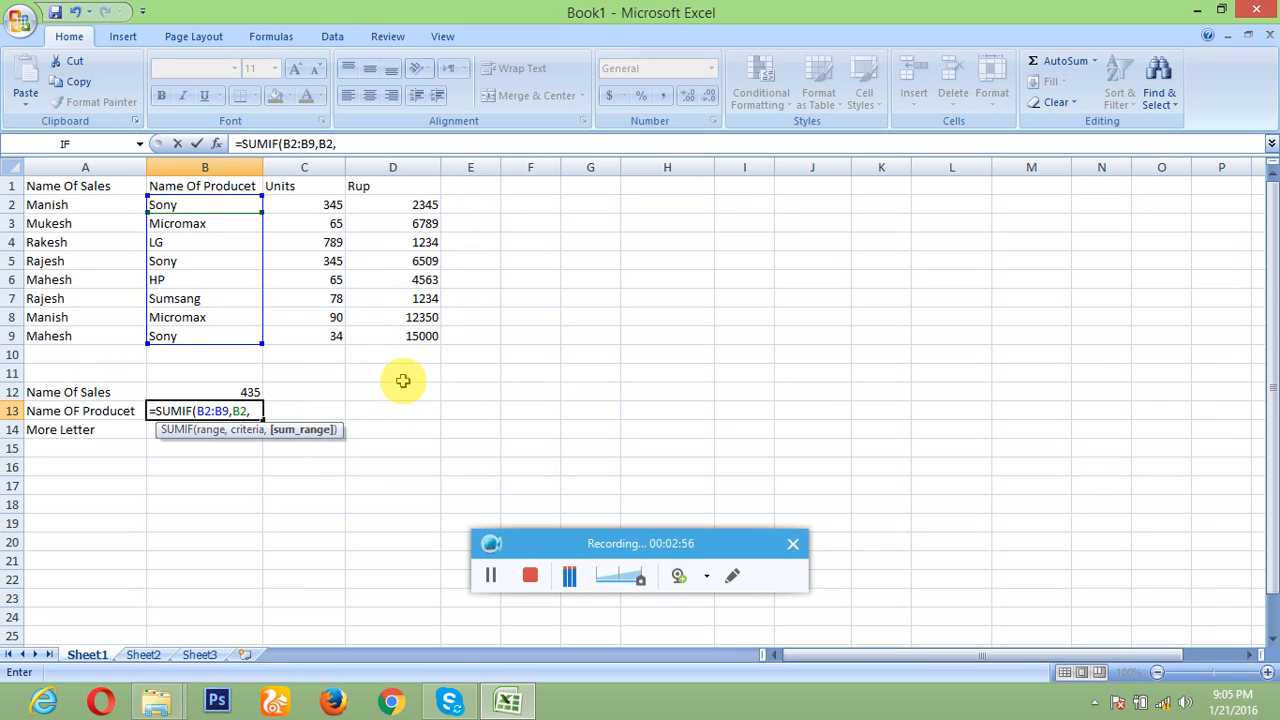
pyautogui.click(412, 204)
pyautogui.moveTo(412, 204); pyautogui.dragTo(414, 326)
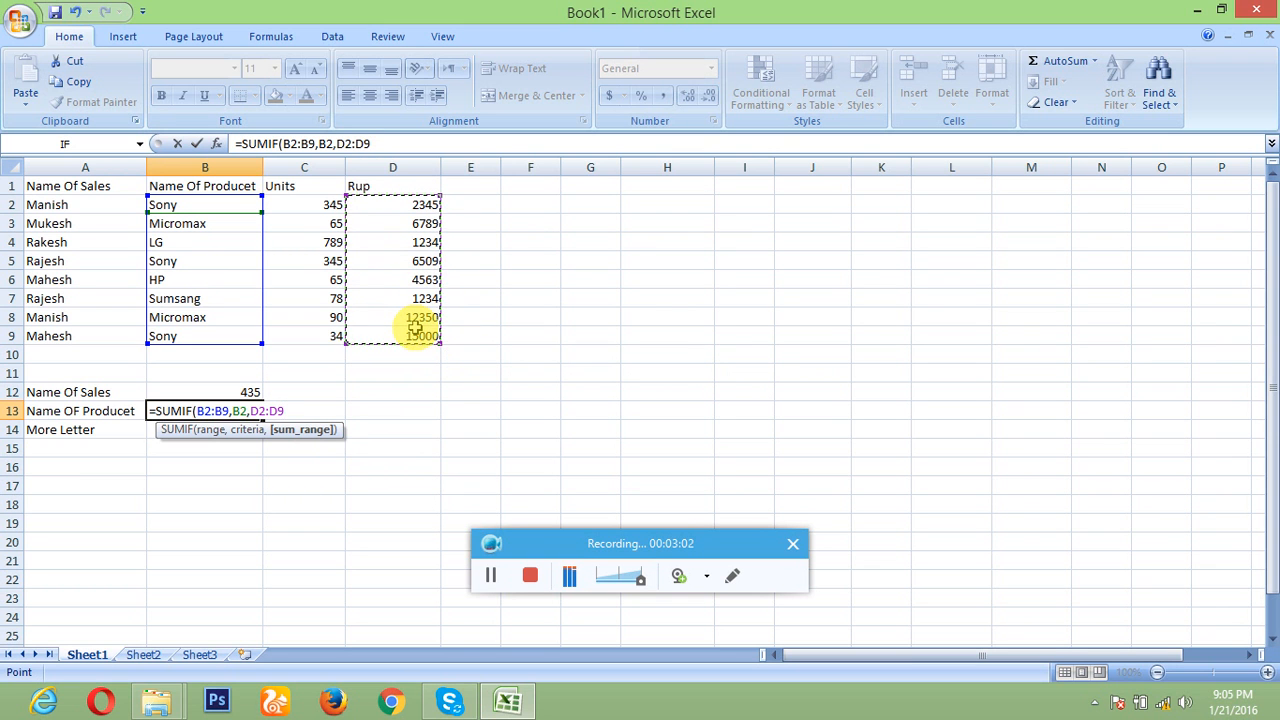
pyautogui.write(')')
pyautogui.press('Return')
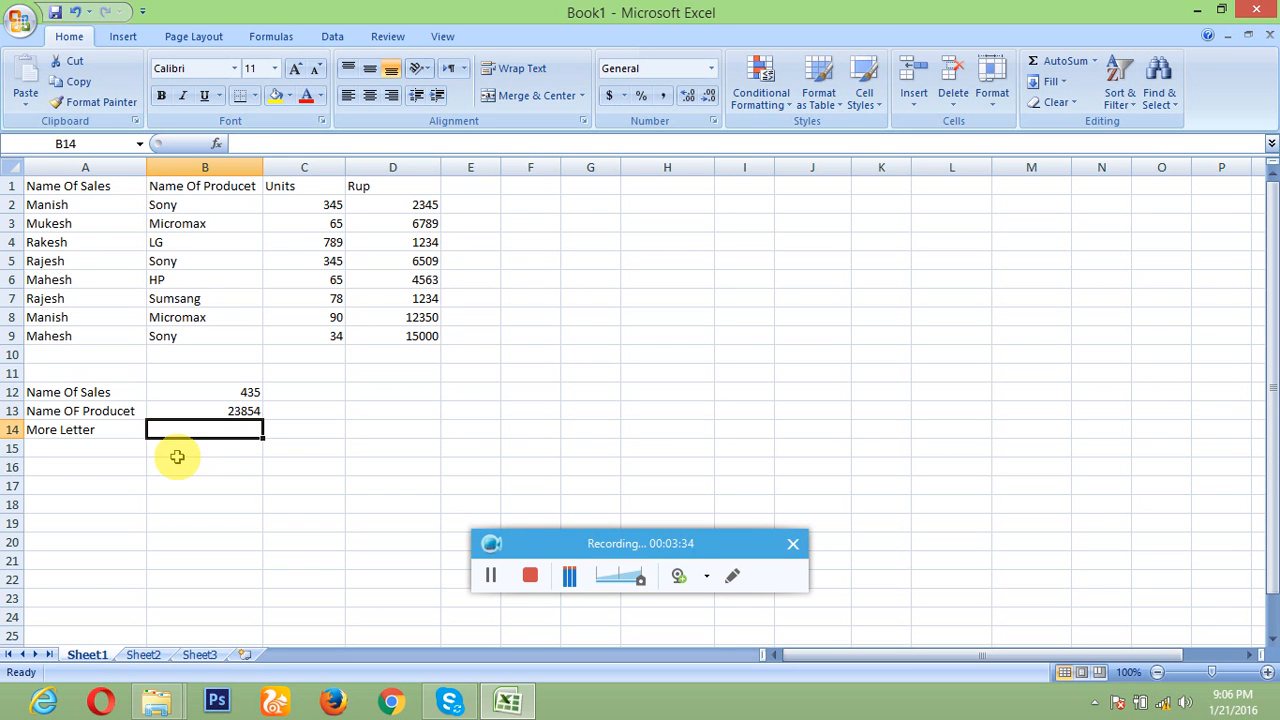
# Step: Enter =SUMIF(A2:A9,"M*",C2:C9) in B14 to total the units for salespeople whose names start with M
pyautogui.write('=su')
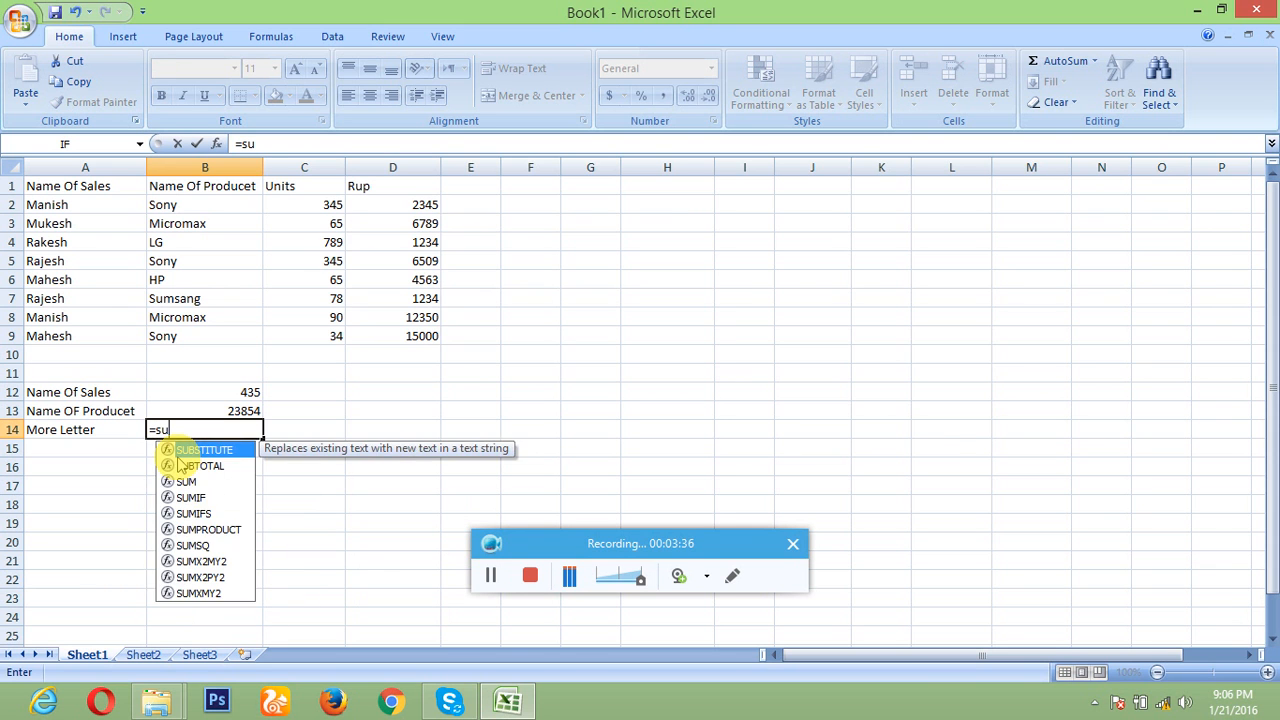
pyautogui.write('mif')
pyautogui.doubleClick(178, 450)
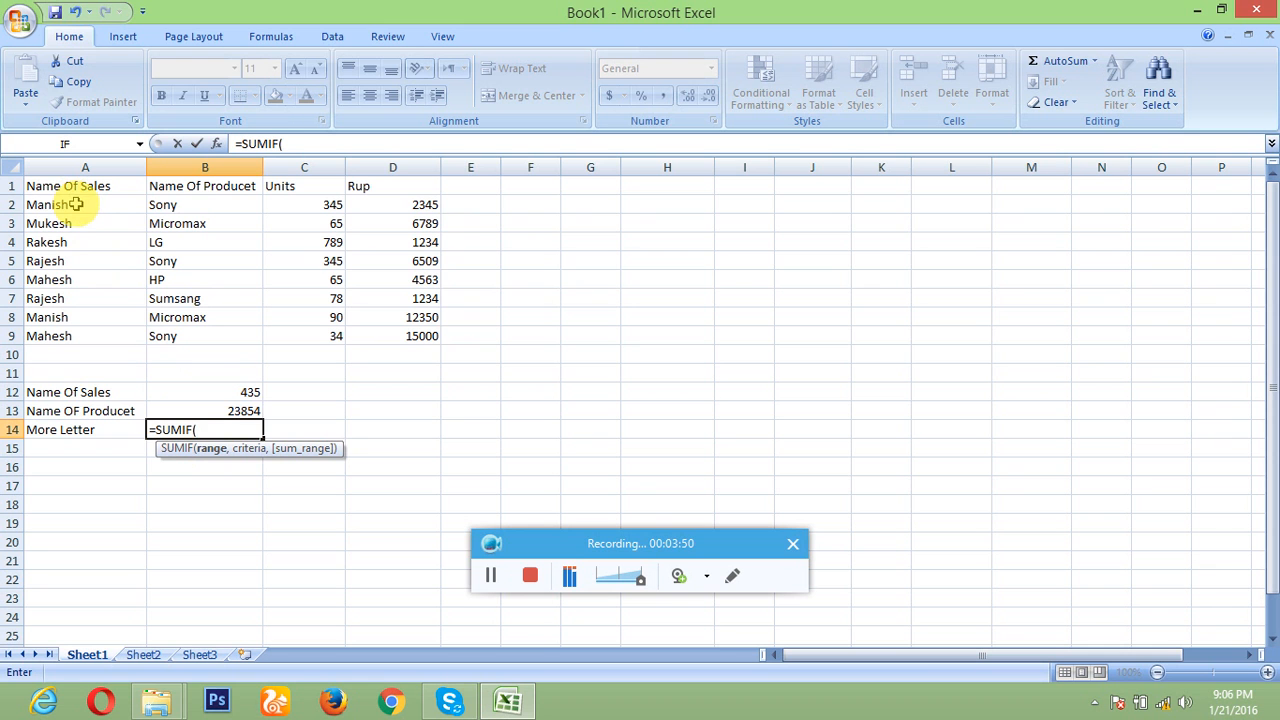
pyautogui.moveTo(75, 204); pyautogui.dragTo(58, 342)
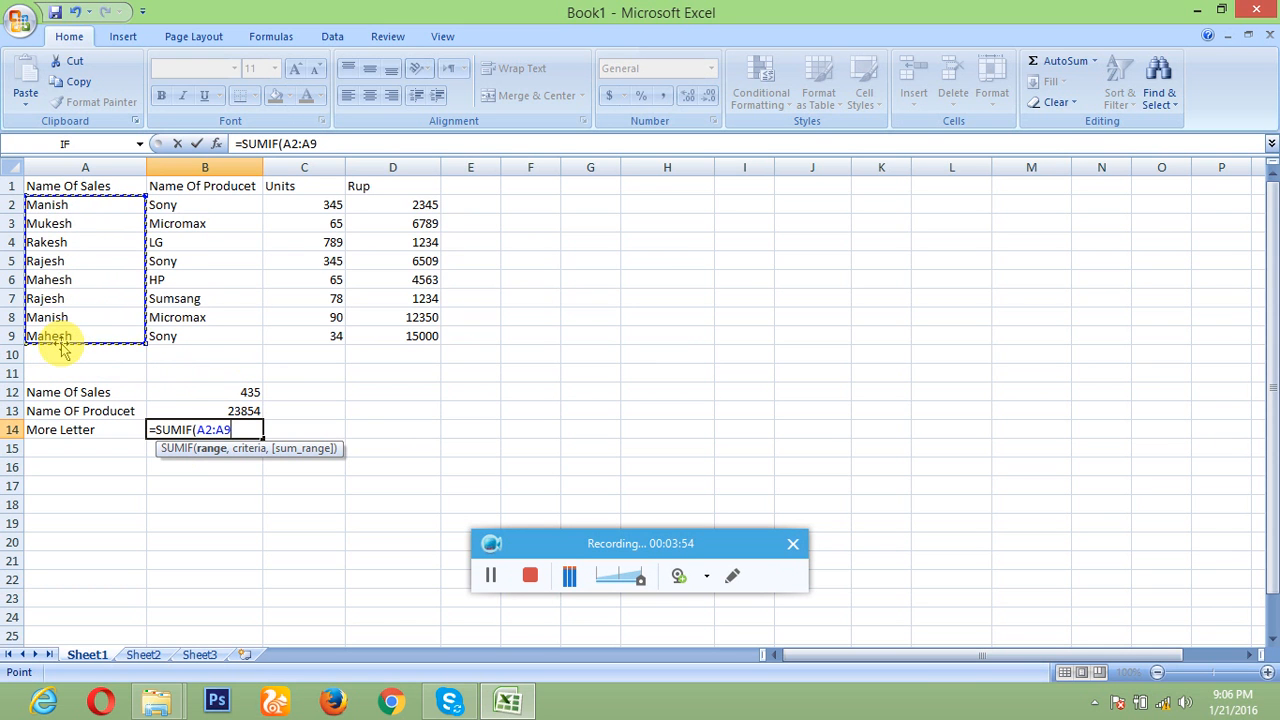
pyautogui.write(',')
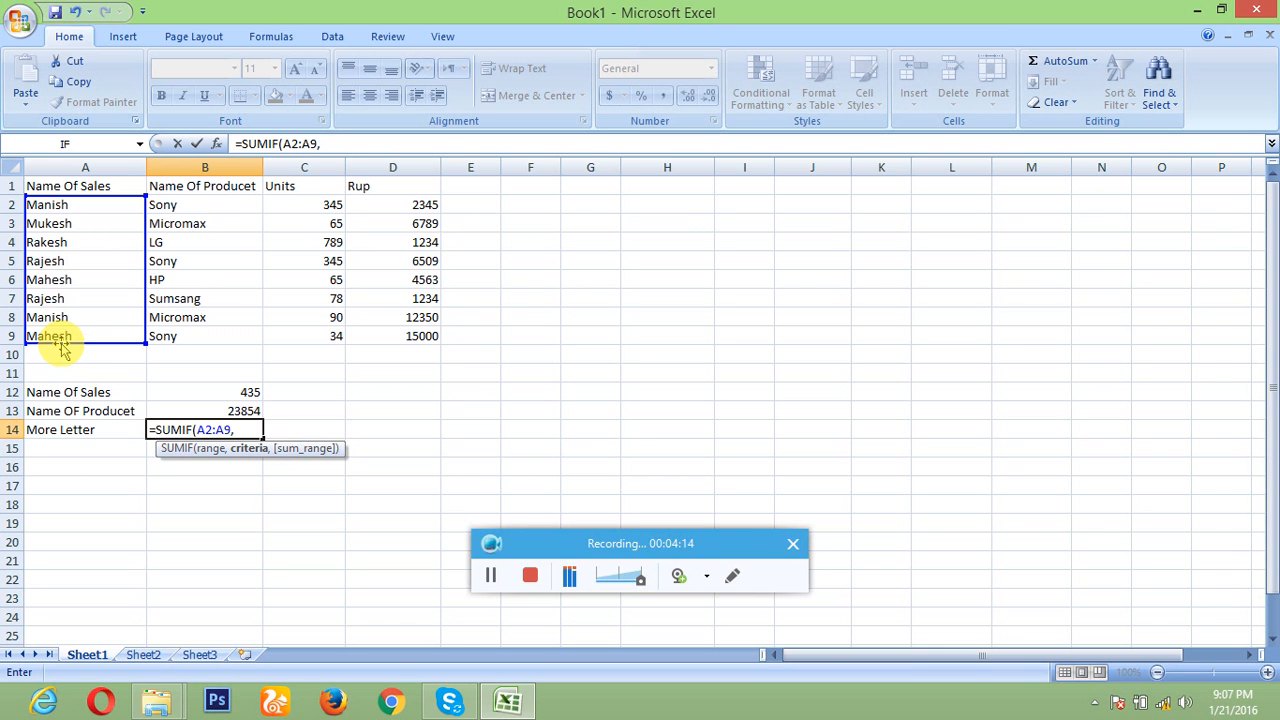
pyautogui.write('"M*",')
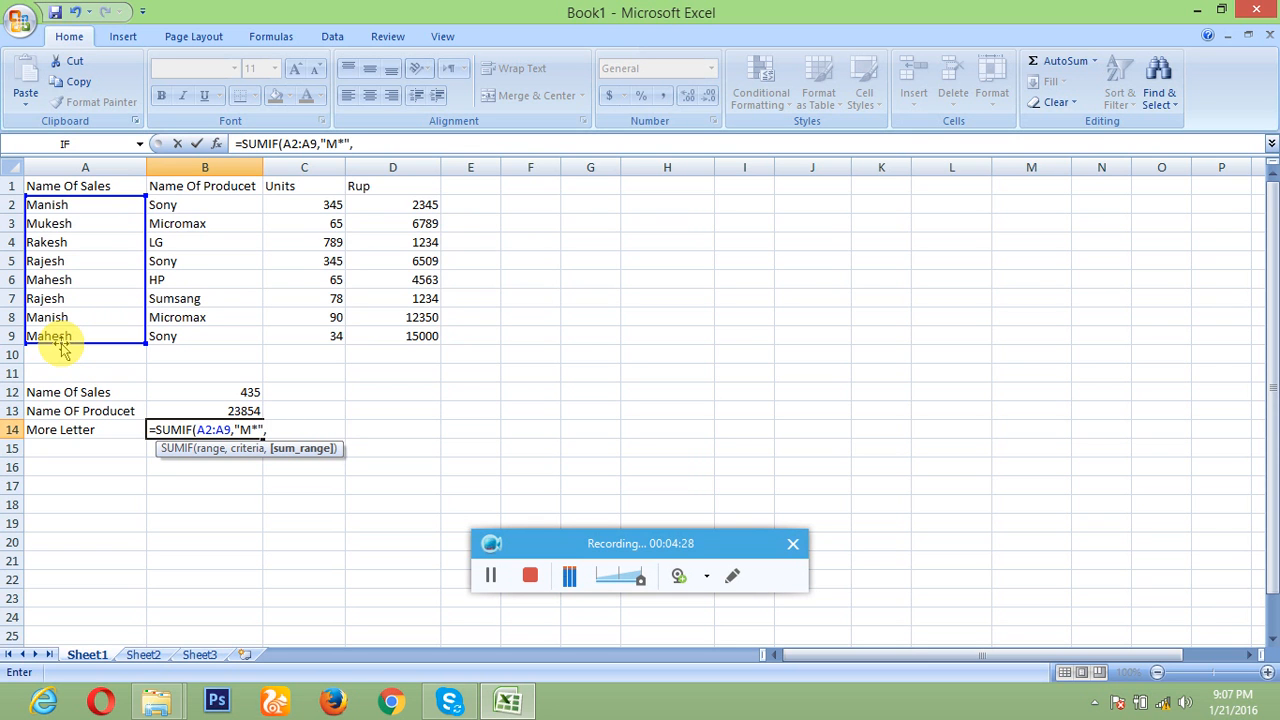
pyautogui.click(333, 204)
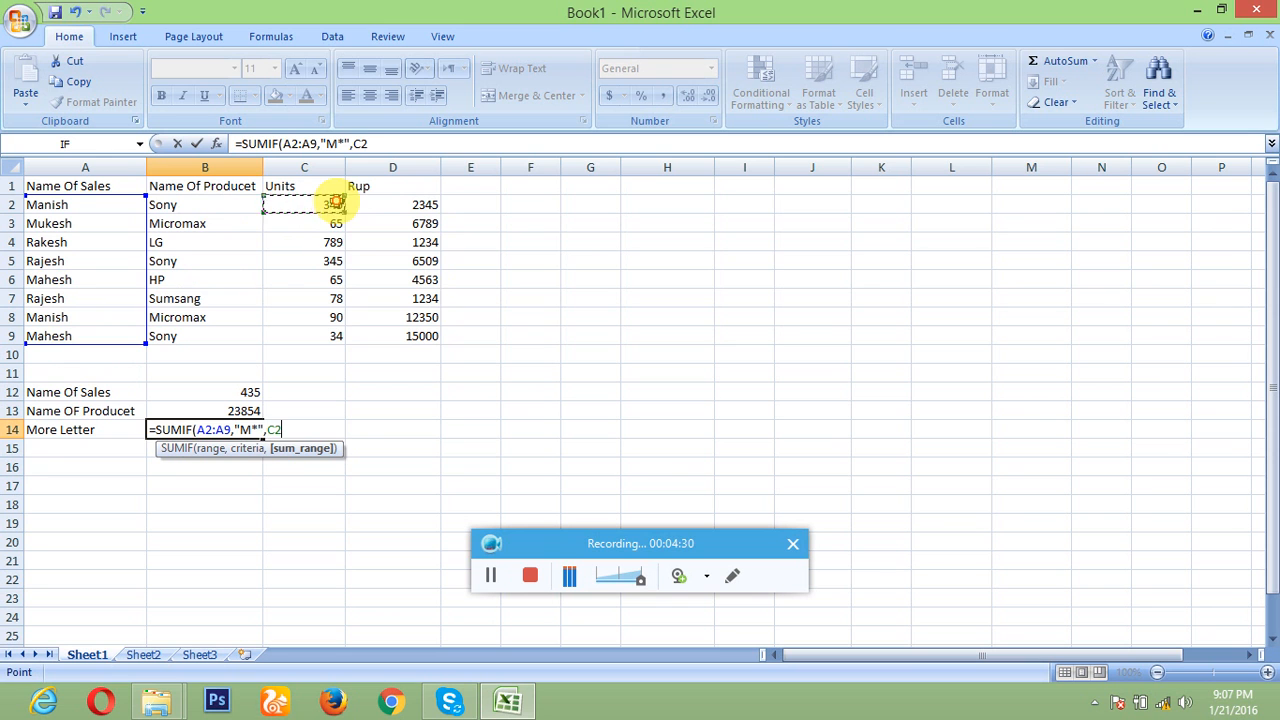
pyautogui.moveTo(333, 204); pyautogui.dragTo(331, 334)
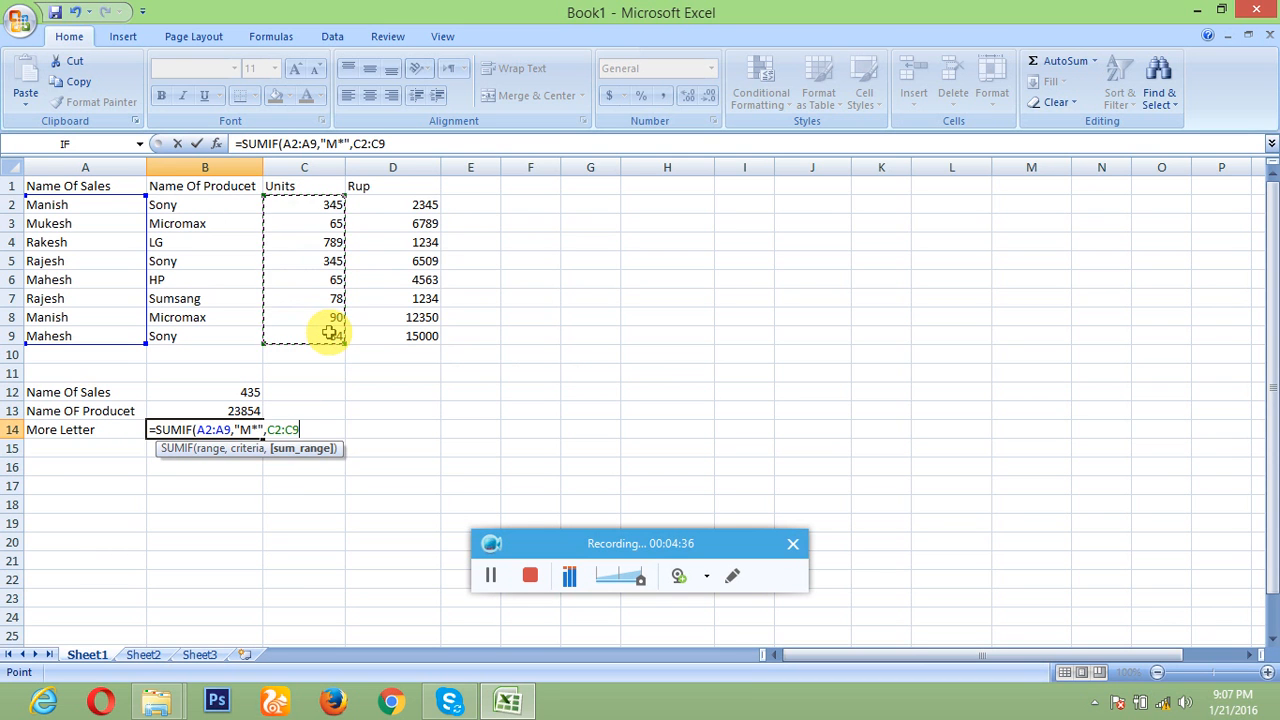
pyautogui.write(')')
pyautogui.press('Return')
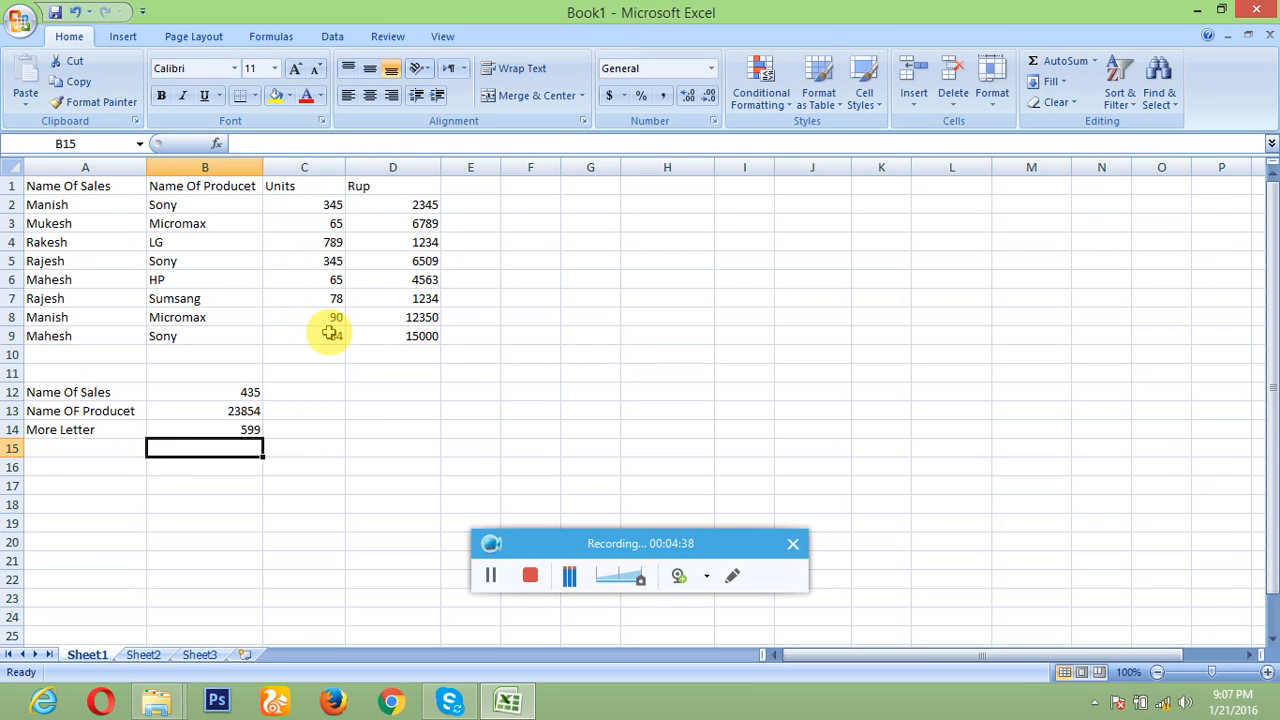